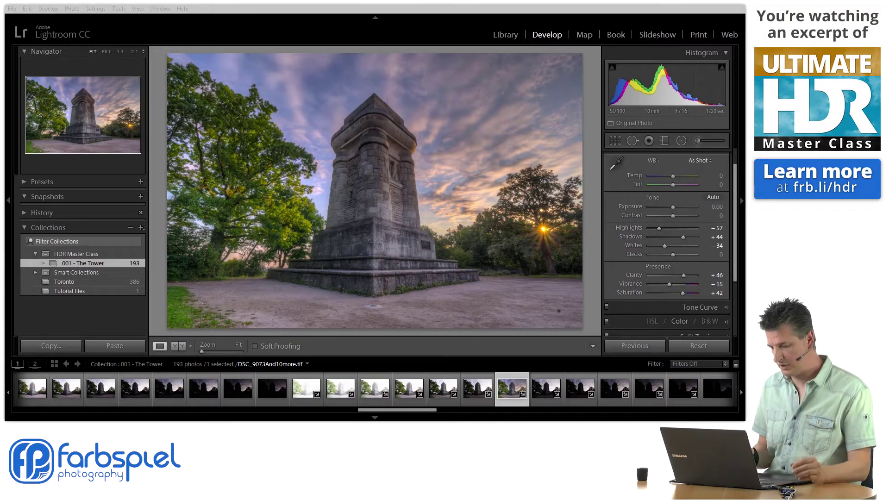
- Start the Adjustment Brush and set its size to 12.0 and feather to 69 with Auto Mask enabled
left_click(697, 141)
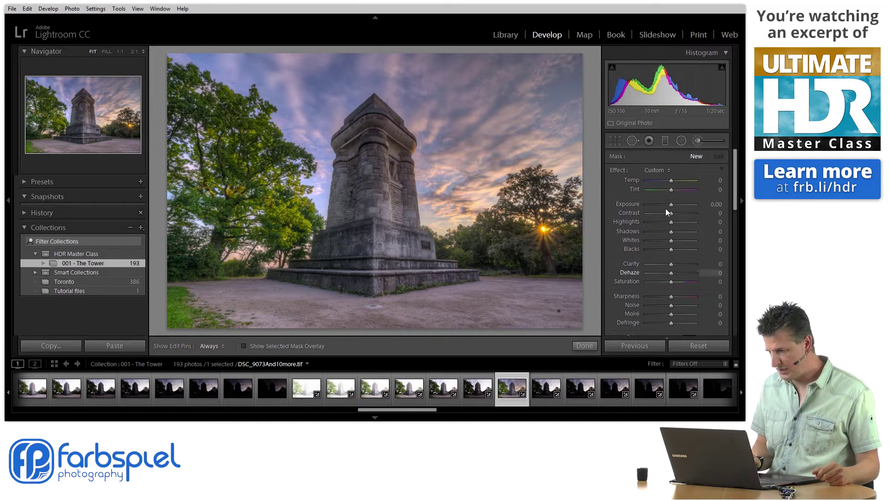
left_click_drag(732, 191, 730, 230)
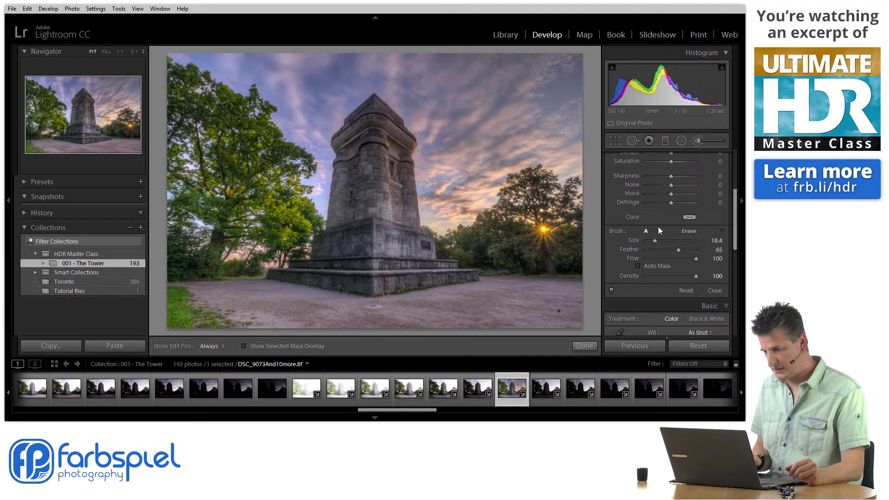
mouse_move(654, 242)
left_mouse_down()
mouse_move(691, 253)
mouse_move(671, 253)
mouse_move(680, 255)
left_mouse_up()
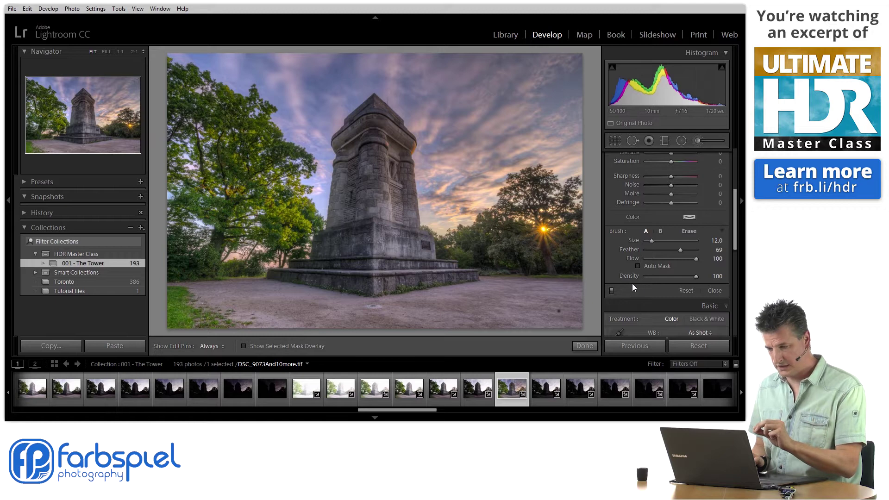
left_click(638, 266)
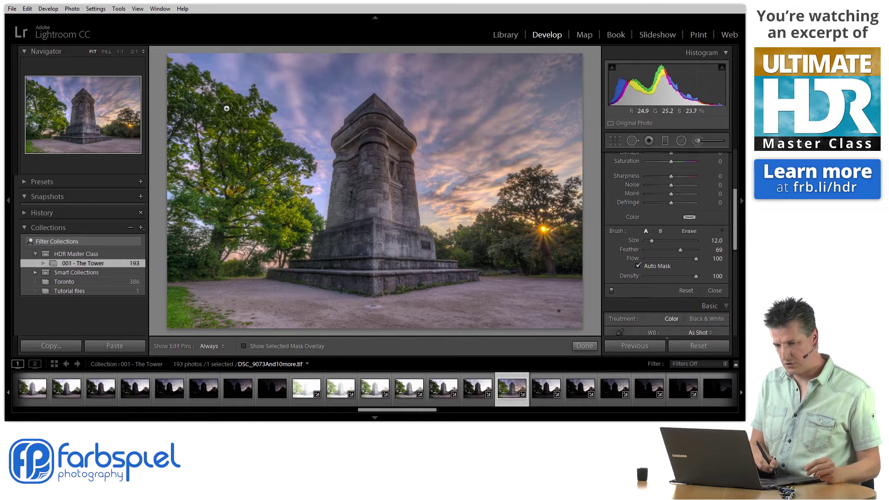
- Paint the first mask spot on the left corner of the tower's roof and show the selected mask overlay
left_click(121, 52)
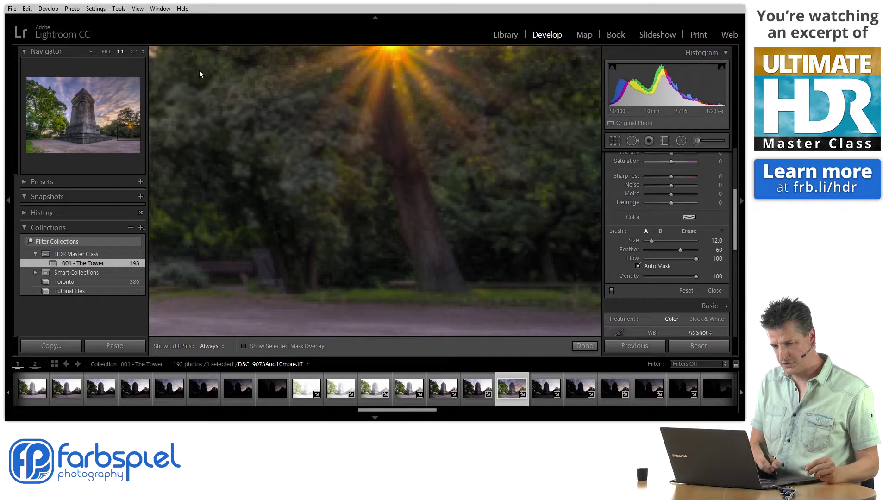
left_click_drag(128, 132, 76, 91)
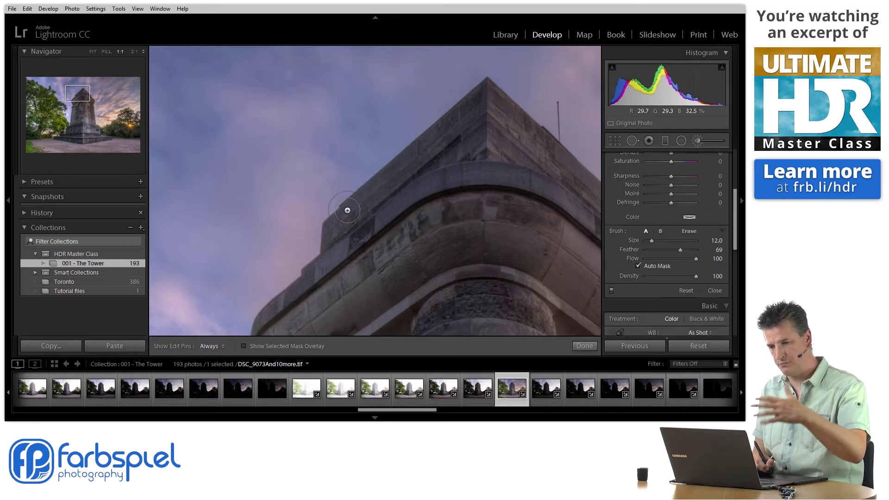
left_click(328, 226)
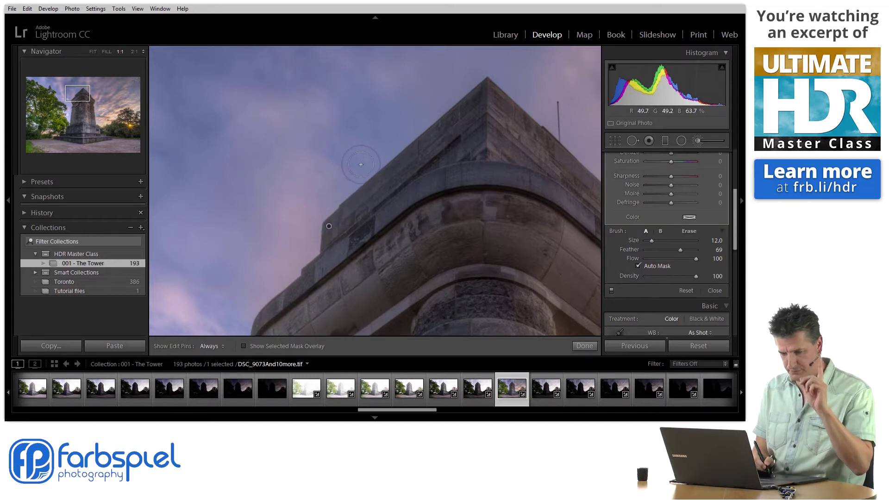
left_click(244, 346)
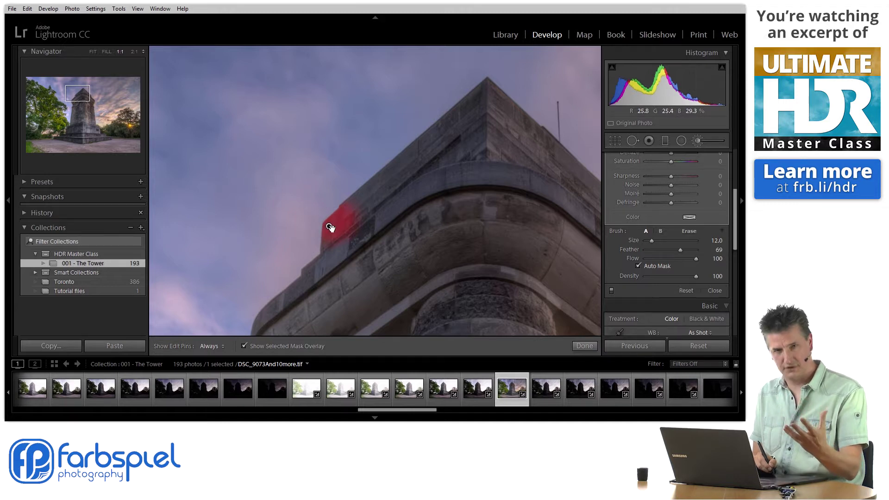
- Mask the tower's roof edges from the left corner over the peak and down the right slope to the ledge
mouse_move(345, 217)
left_mouse_down()
mouse_move(360, 222)
mouse_move(356, 212)
mouse_move(348, 217)
mouse_move(364, 197)
mouse_move(487, 92)
mouse_move(574, 180)
left_mouse_up()
key("h")
key("h")
left_click_drag(429, 175, 216, 129)
key("h")
left_click_drag(365, 128, 388, 147)
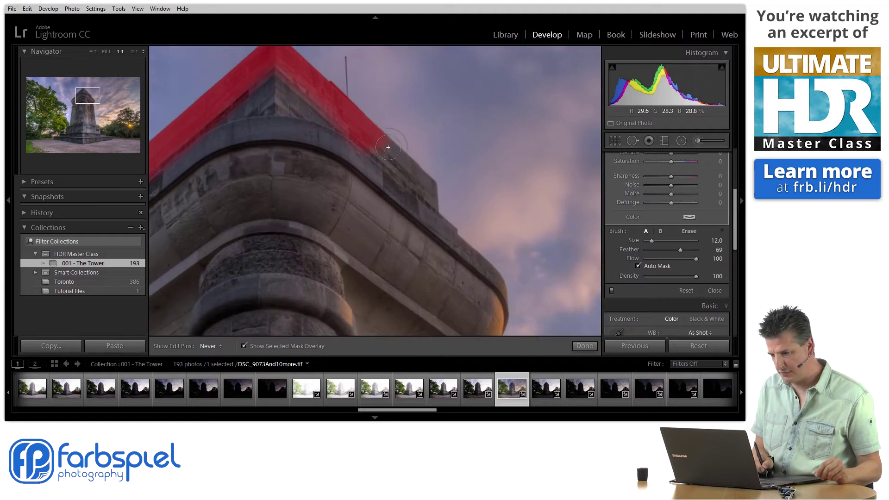
mouse_move(418, 172)
left_mouse_down()
mouse_move(437, 222)
mouse_move(493, 278)
mouse_move(499, 299)
mouse_move(510, 215)
mouse_move(486, 167)
mouse_move(456, 180)
left_mouse_up()
key("h")
key("h")
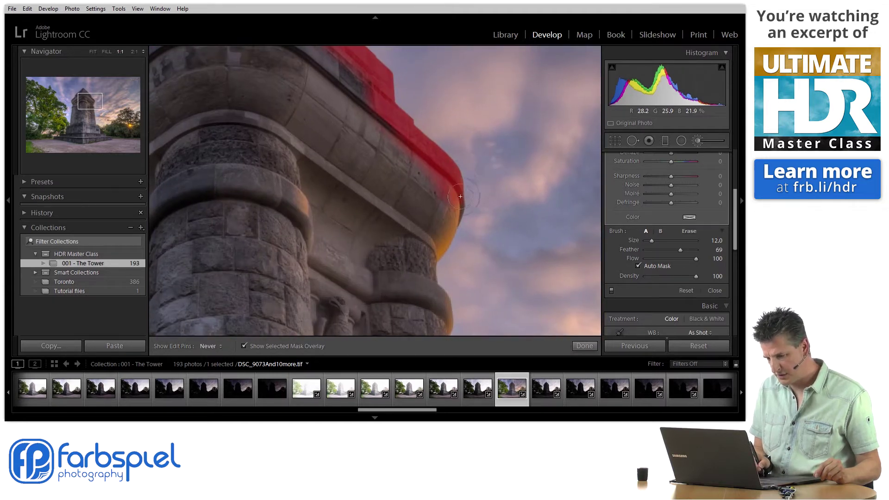
- Extend the mask around the curved ledge and down the right edge of the upper tower shaft
mouse_move(454, 217)
left_mouse_down()
mouse_move(435, 266)
mouse_move(439, 298)
mouse_move(456, 319)
mouse_move(446, 326)
mouse_move(468, 278)
mouse_move(460, 121)
left_mouse_up()
key("h")
key("h")
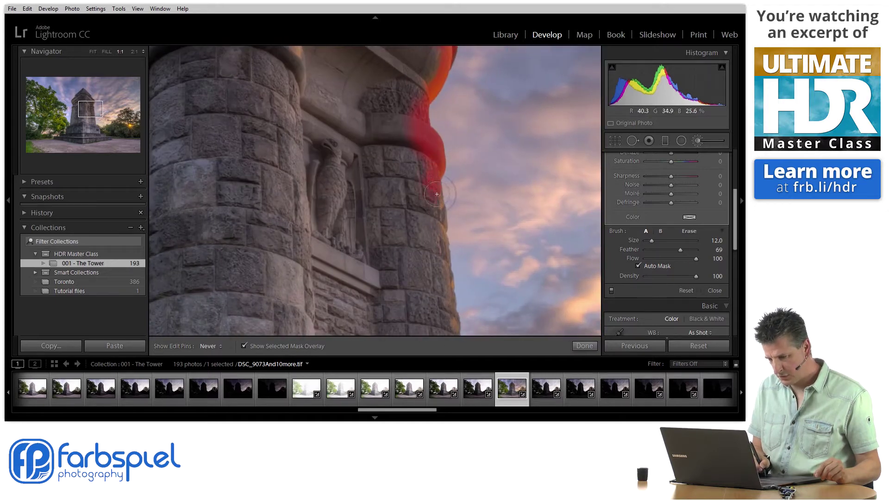
mouse_move(439, 202)
left_mouse_down()
mouse_move(450, 209)
mouse_move(452, 231)
mouse_move(447, 285)
left_mouse_up()
key("h")
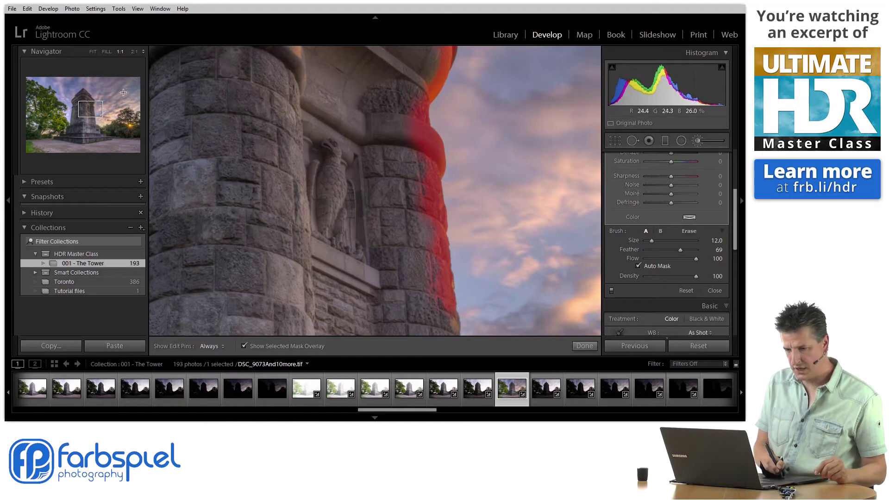
- Paint the mask down the right side of the tower shaft onto the stepped base
left_click(92, 51)
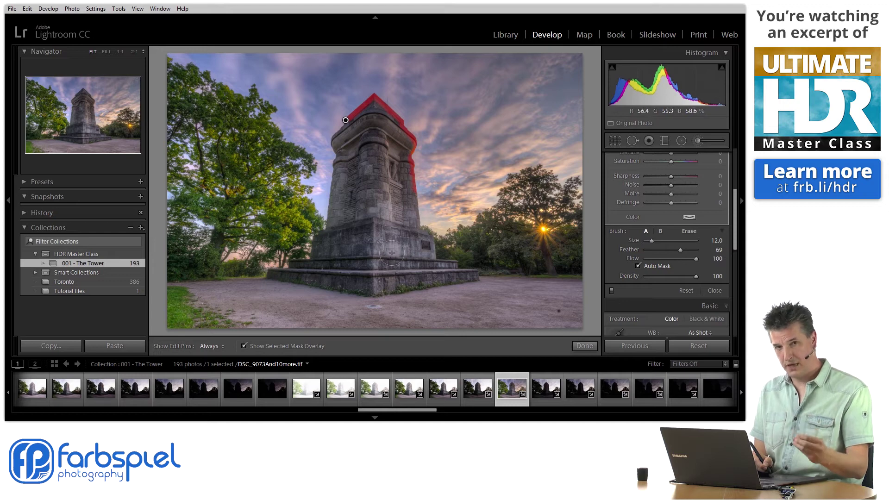
mouse_move(398, 159)
left_mouse_down()
mouse_move(420, 178)
mouse_move(428, 221)
mouse_move(417, 240)
mouse_move(437, 272)
left_mouse_up()
key("h")
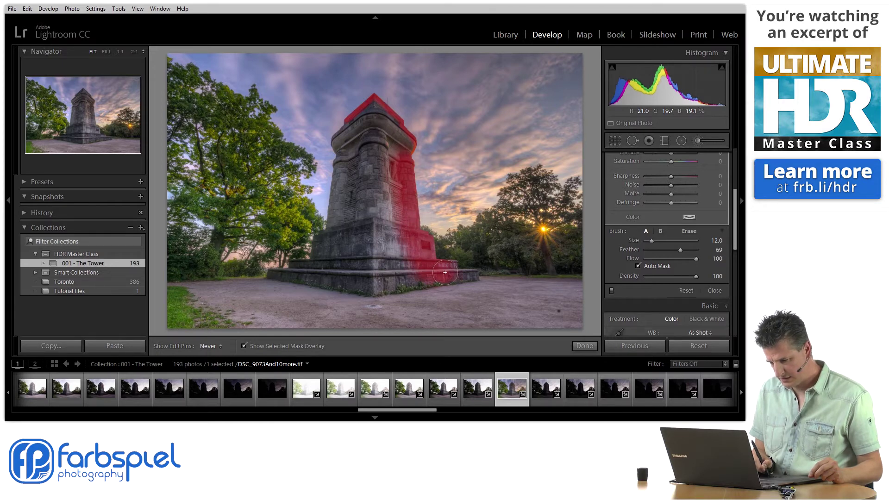
- Set the brush size to 8.3 and extend the mask over the roof, the left side and the stepped base
key("h")
left_click_drag(652, 241, 648, 240)
key("h")
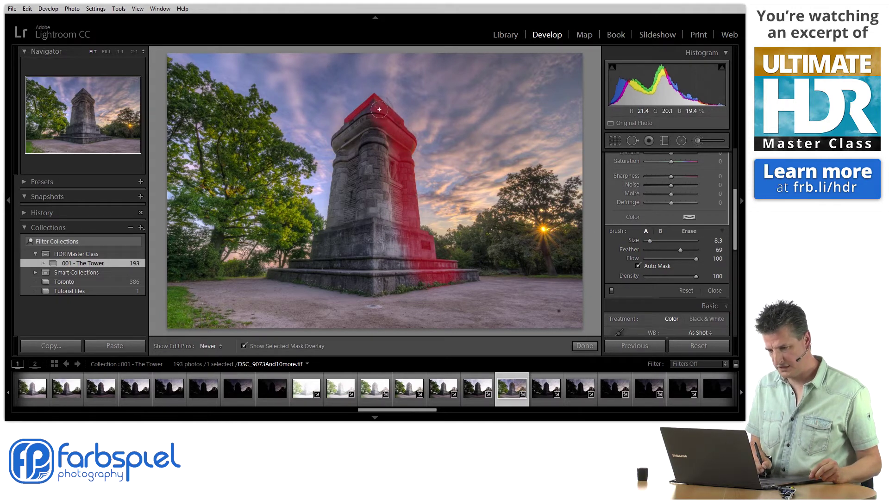
mouse_move(373, 107)
left_mouse_down()
mouse_move(338, 142)
mouse_move(333, 225)
mouse_move(314, 264)
mouse_move(273, 273)
mouse_move(371, 284)
mouse_move(470, 275)
left_mouse_up()
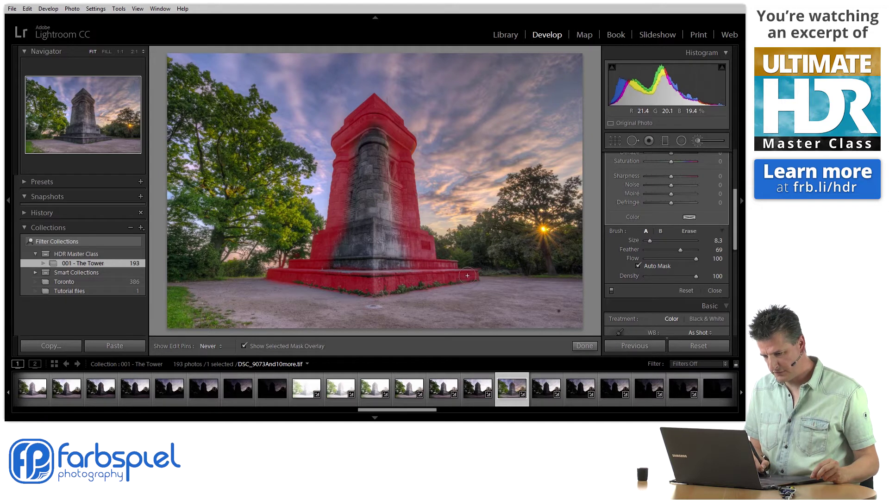
key("h")
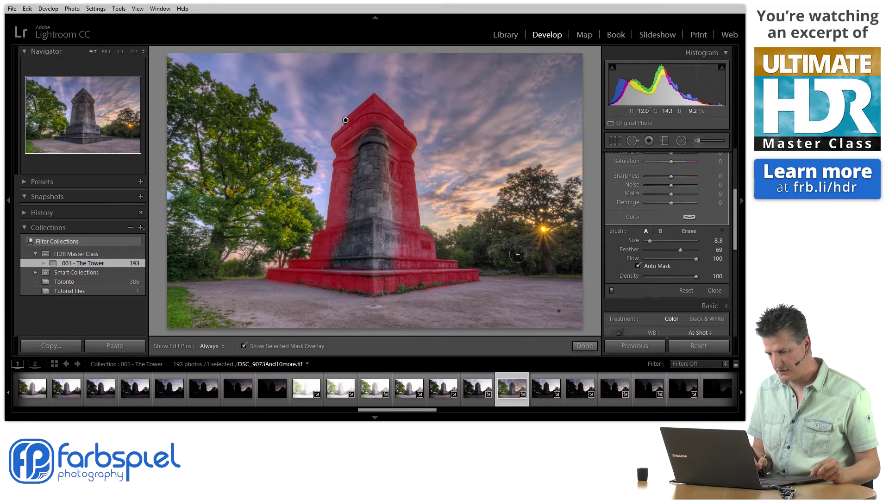
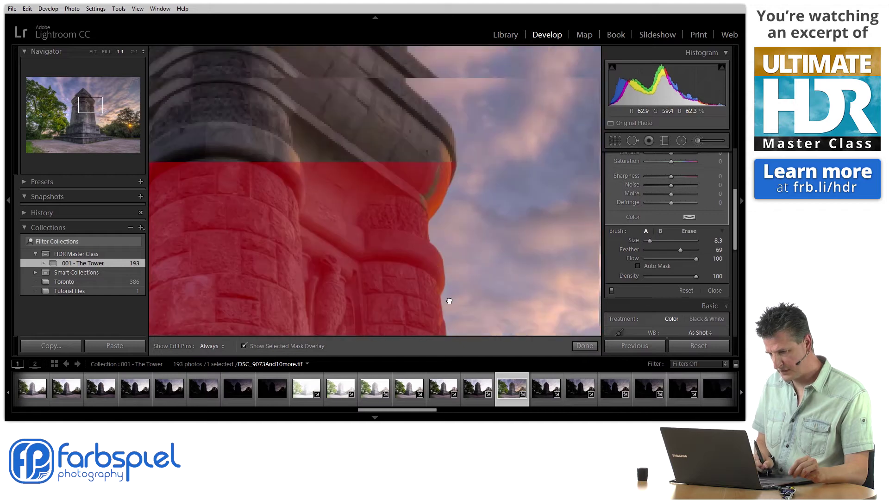
- Touch up the mask inside the tower's curved right ledge and turn Auto Mask back on
key("h")
left_click_drag(418, 217, 415, 233)
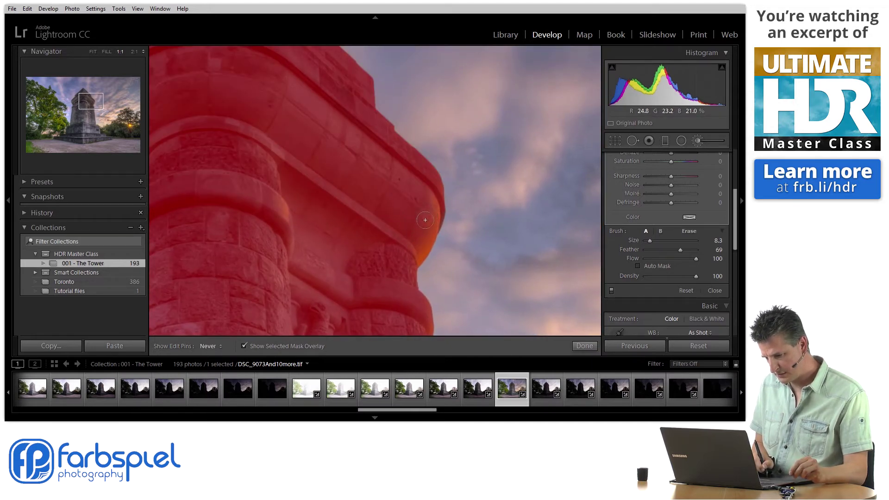
left_click(637, 266)
key("h")
key("h")
- Fill the mask gaps along the right edge of the tower shaft down to the stepped base
left_click_drag(377, 173, 324, 99)
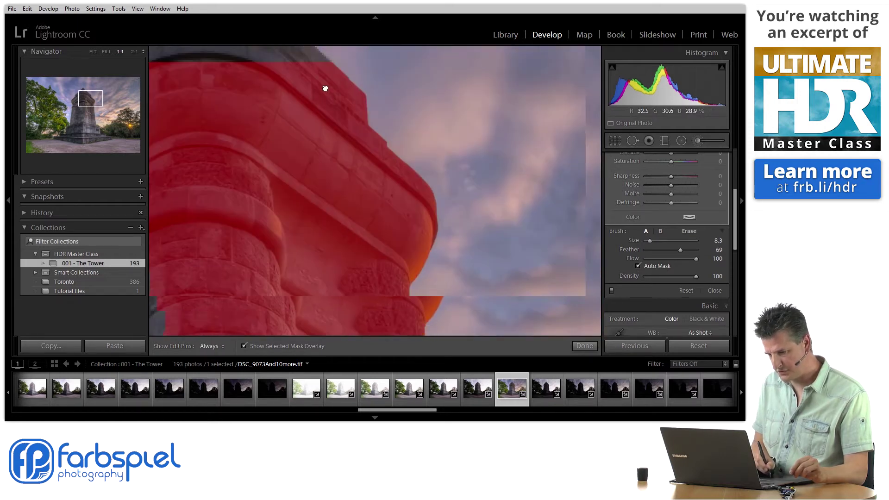
mouse_move(359, 236)
left_mouse_down()
mouse_move(341, 166)
mouse_move(362, 172)
left_mouse_up()
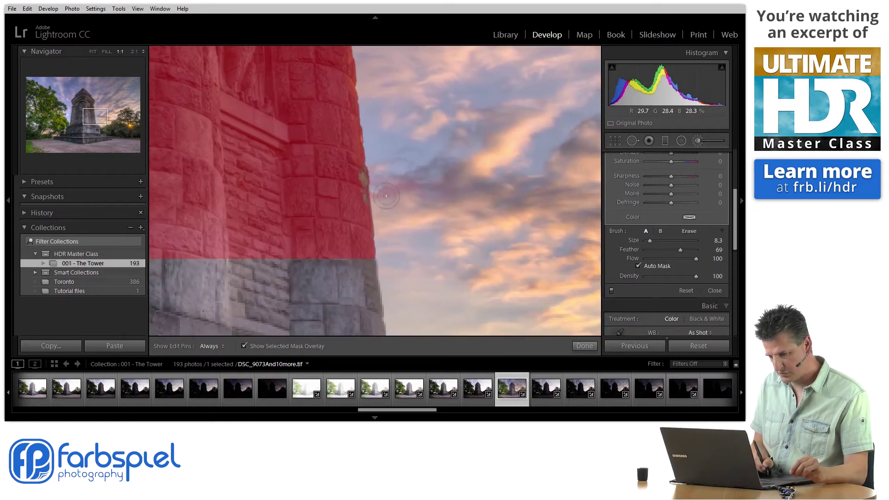
key("h")
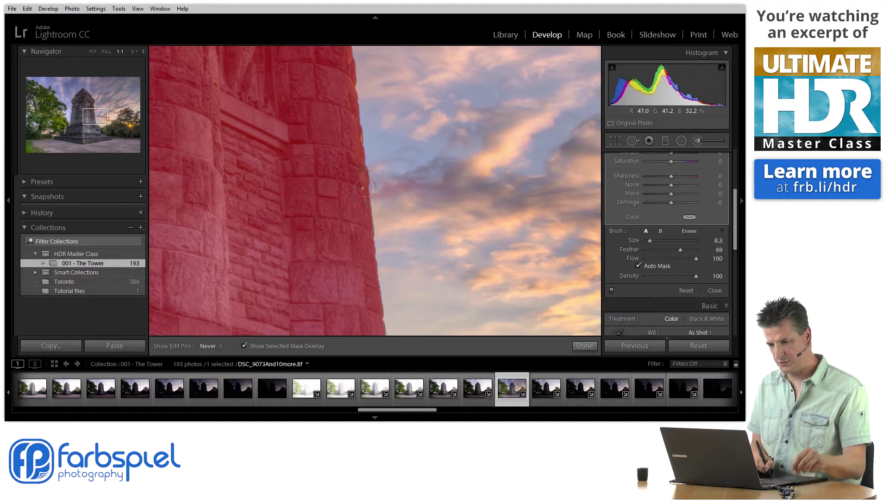
left_click_drag(404, 215, 410, 112)
key("h")
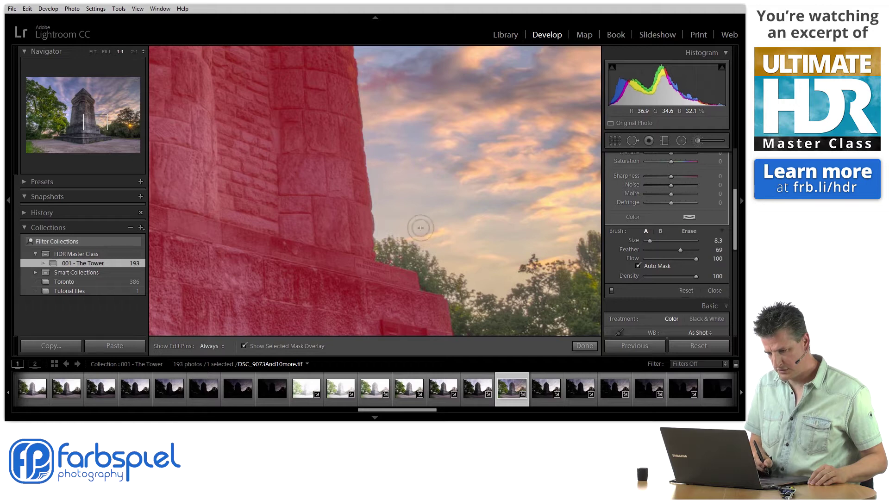
left_click_drag(416, 223, 401, 105)
left_click_drag(456, 234, 400, 190)
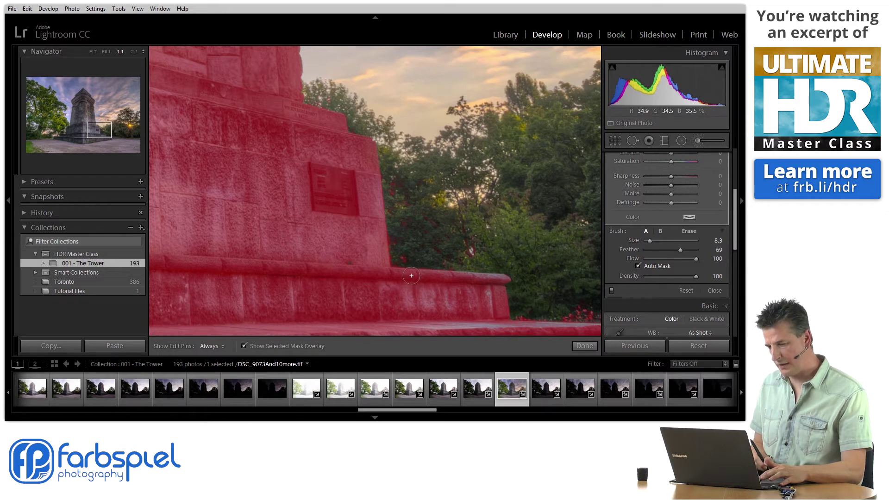
- Erase the mask spill from the greenery and gravel around the right side of the tower's base
key("alt")
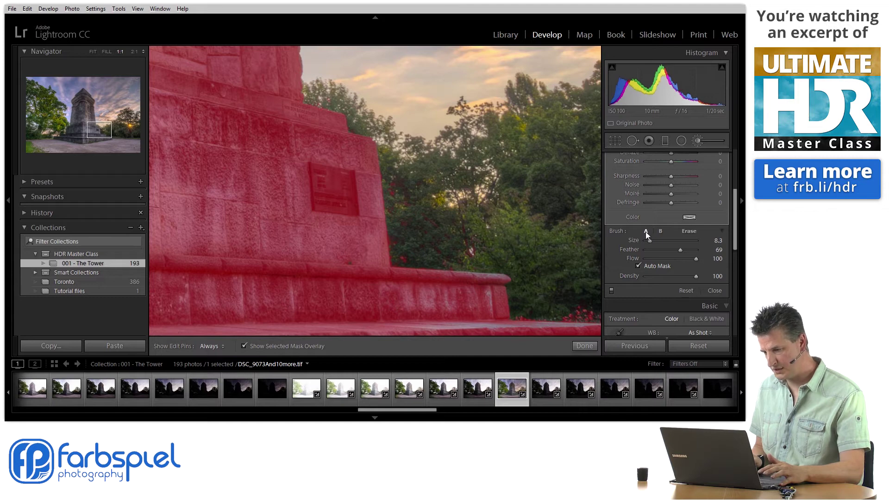
key("alt")
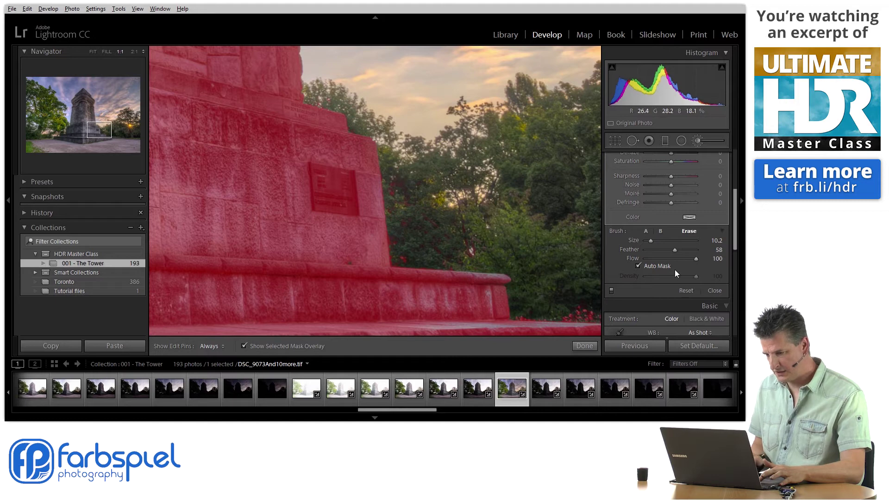
key("h")
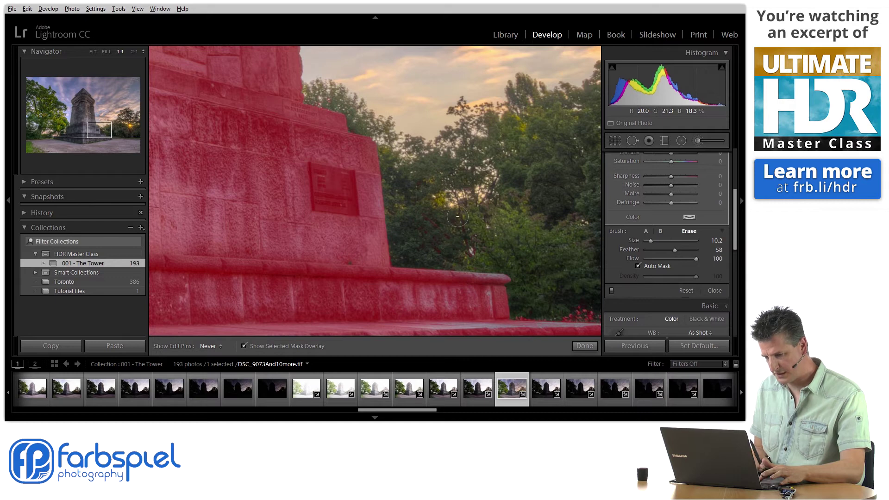
key("h")
left_click_drag(541, 273, 432, 116)
key("h")
mouse_move(476, 167)
left_mouse_down()
mouse_move(535, 170)
mouse_move(529, 197)
mouse_move(555, 191)
left_mouse_up()
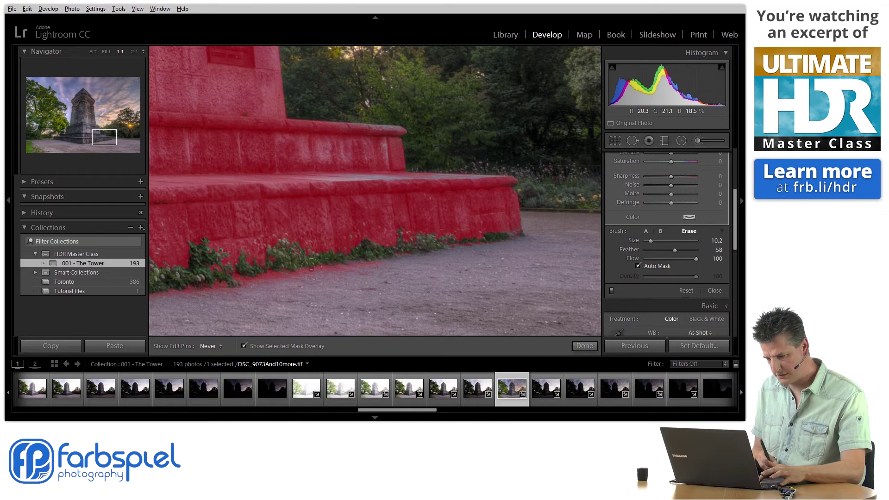
left_click_drag(245, 284, 195, 294)
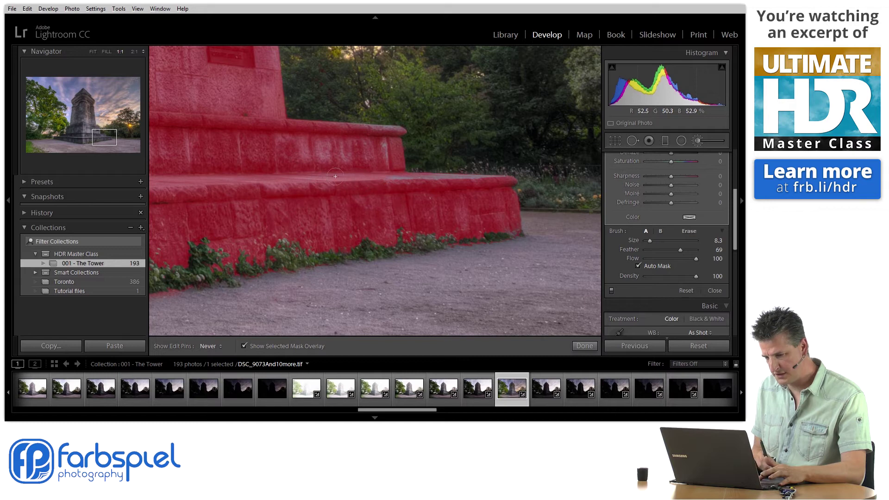
- Fill the mask gaps on the base's lower step and clean up the overspill around its right corner
key("h")
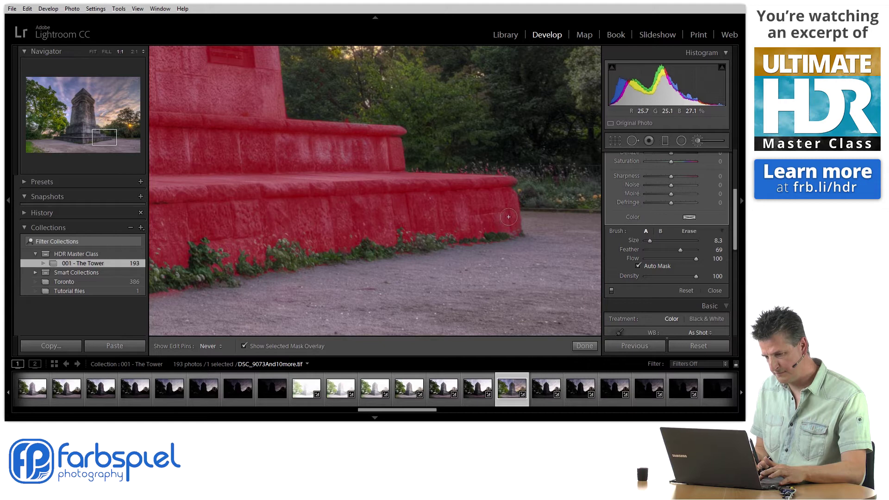
key("h")
key("alt")
key("h")
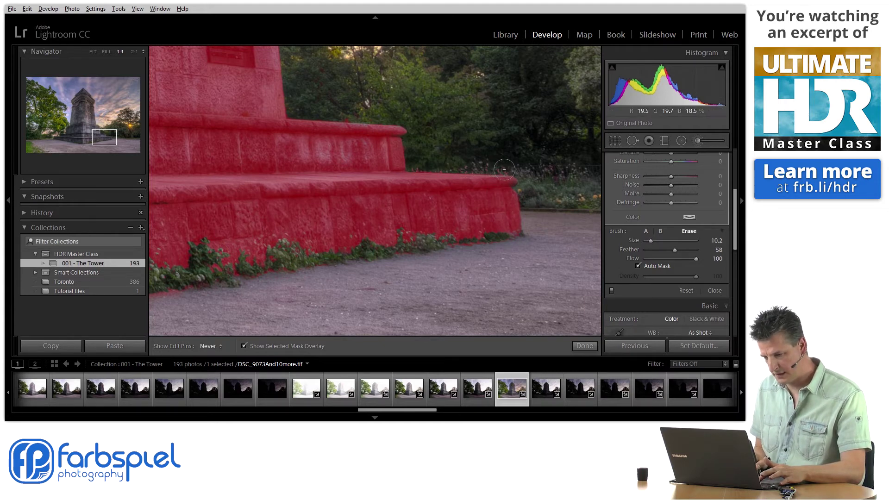
key("h")
key("h")
key("h")
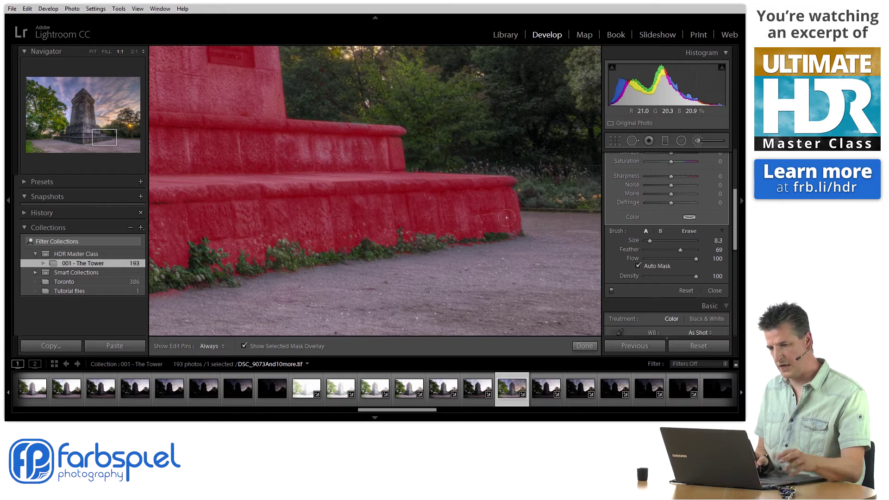
- Erase the mask spill from the plants and gravel along the foot of the tower's base, past its front corner
left_click_drag(407, 230, 463, 176)
key("alt")
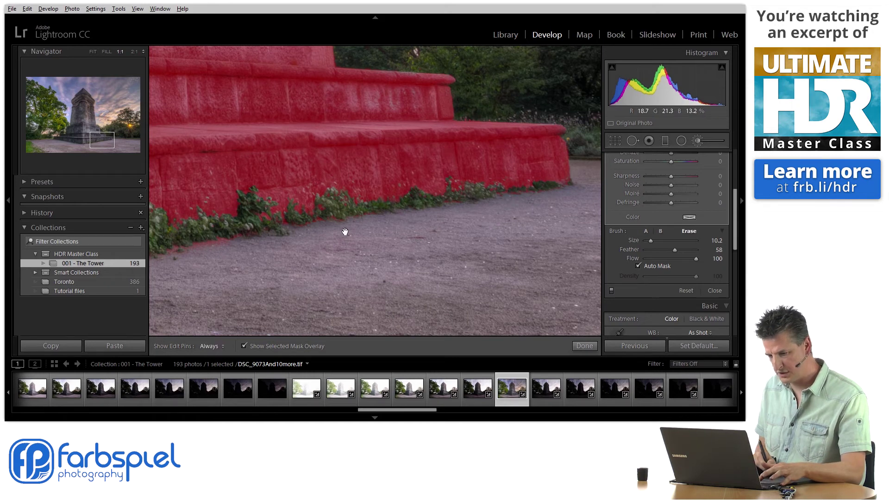
left_click_drag(346, 232, 589, 203)
key("h")
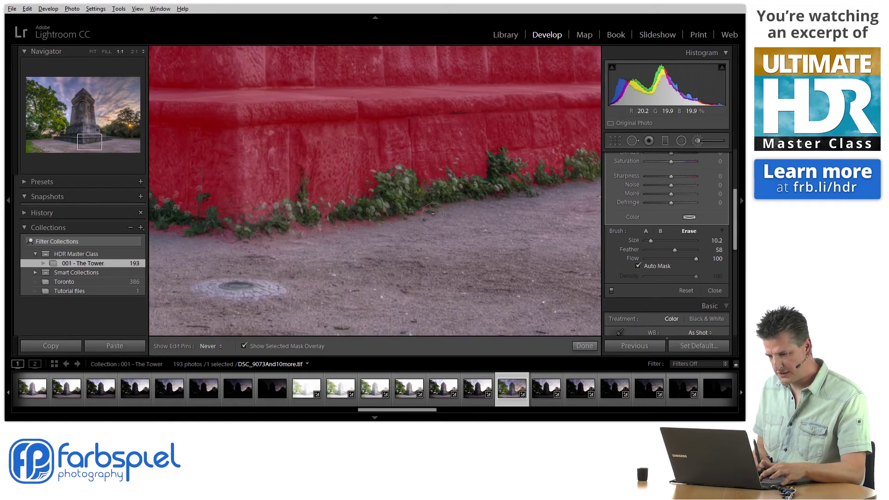
key("h")
left_click_drag(184, 233, 445, 260)
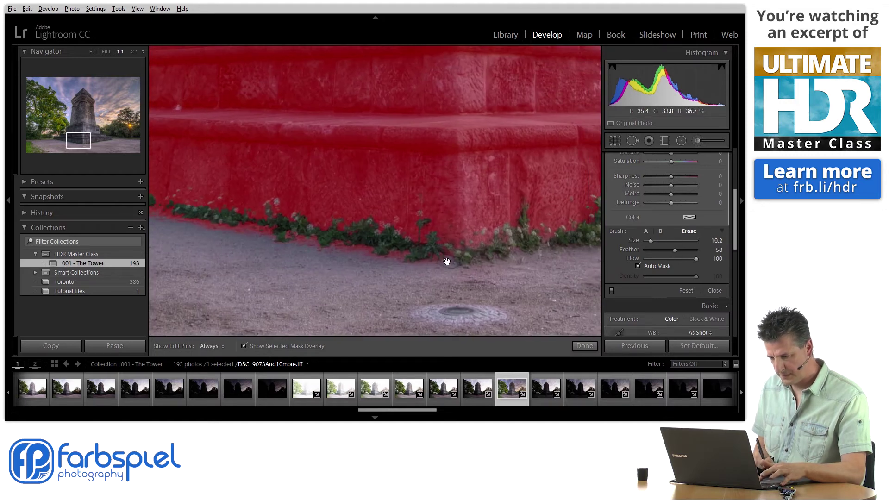
left_click_drag(373, 279, 473, 229)
- Touch up the mask on the lower step's stone wall above the plants, left of the front corner, with Auto Mask on
key("h")
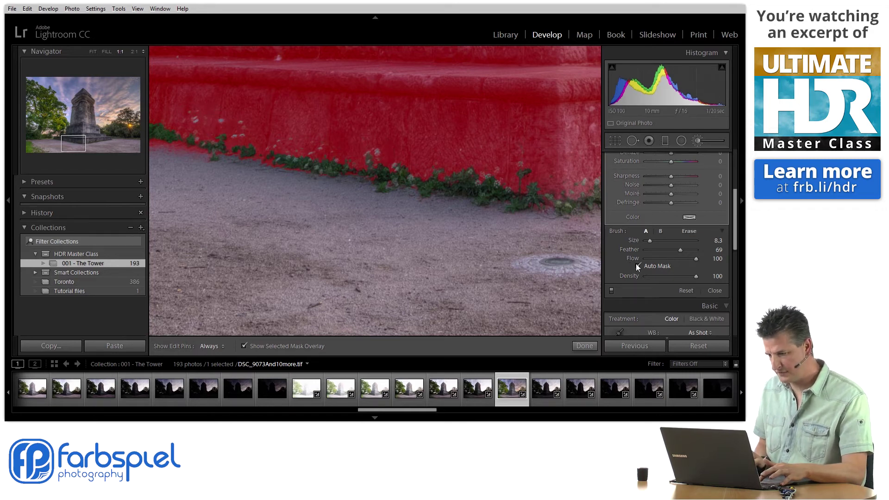
key("h")
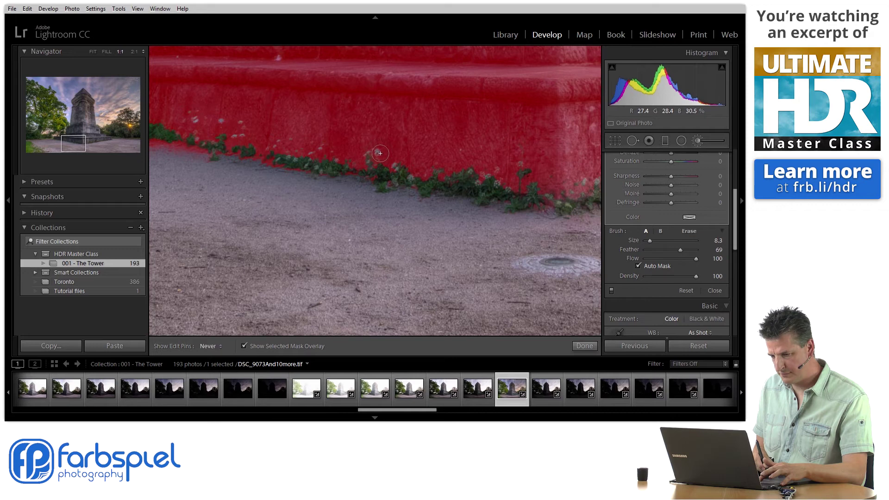
key("h")
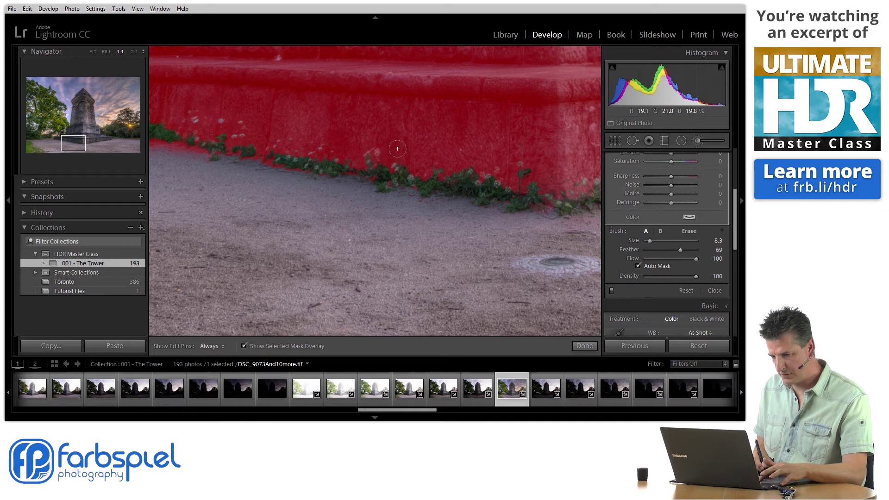
key("h")
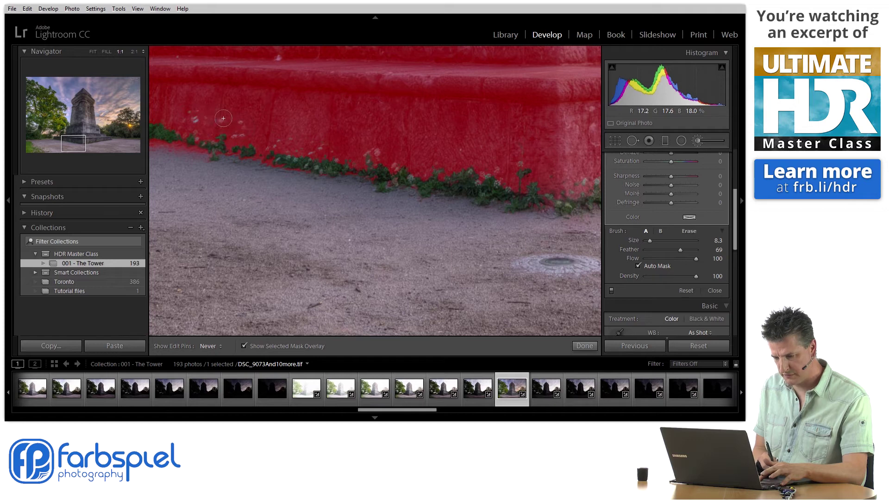
key("h")
- Erase the mask spill from the gravel along the far left edge of the tower's base
left_click_drag(267, 198, 460, 224)
key("h")
key("alt")
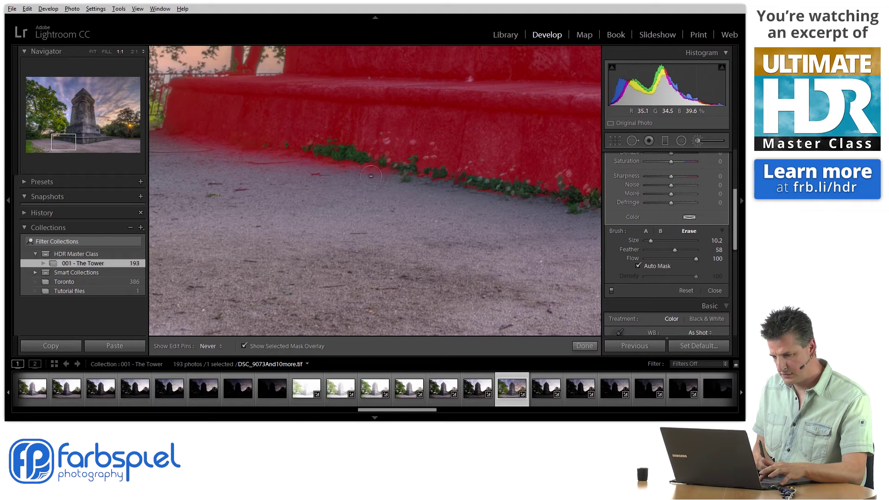
left_click_drag(274, 159, 160, 133)
- Erase the mask spill from the tree trunk and branches behind the left side of the stepped base
left_click_drag(219, 149, 334, 208)
key("h")
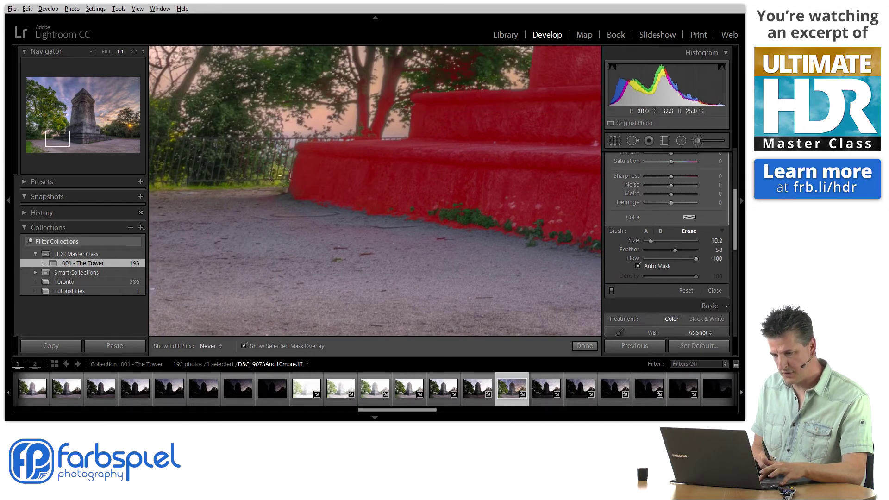
key("h")
key("h")
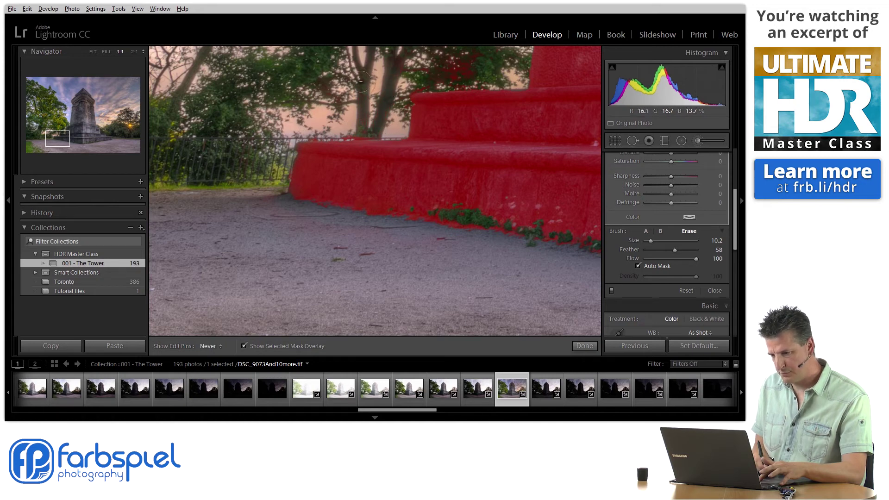
key("h")
key("h")
- Erase the mask spill from the foliage beside the tower's left edge, from the upper steps to the lower shaft
left_click_drag(454, 81, 396, 174)
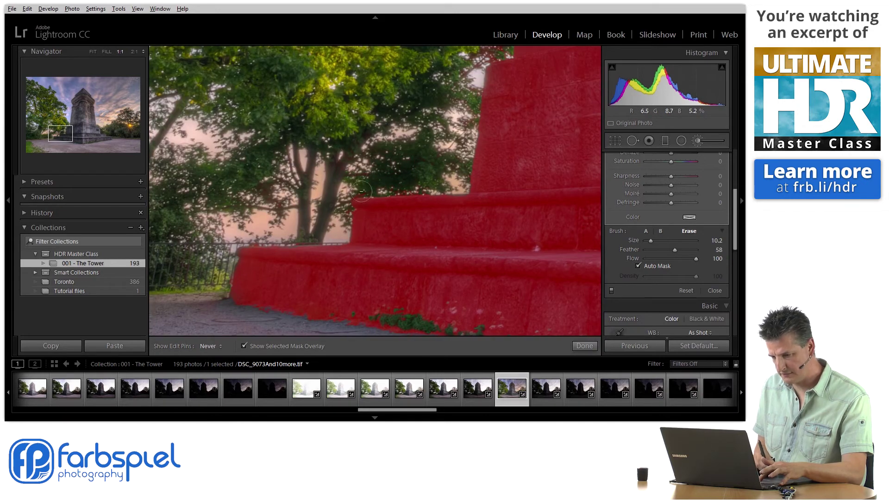
key("h")
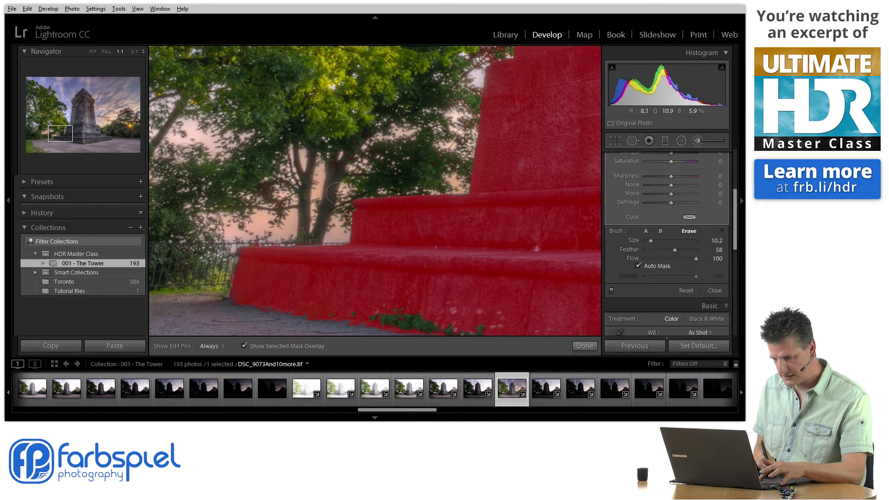
key("h")
left_click_drag(450, 201, 361, 311)
key("h")
key("alt")
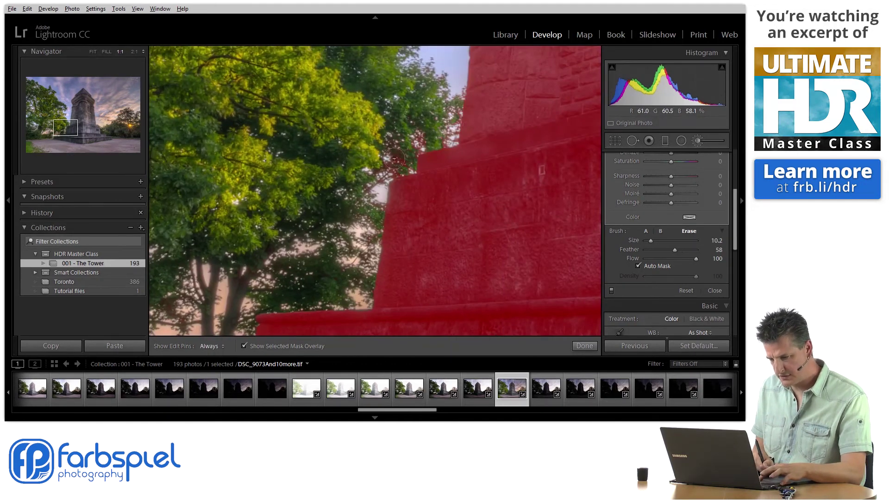
left_click_drag(391, 162, 381, 176)
mouse_move(405, 149)
left_mouse_down()
mouse_move(452, 125)
mouse_move(455, 100)
mouse_move(445, 141)
mouse_move(413, 146)
mouse_move(425, 266)
mouse_move(473, 89)
mouse_move(441, 239)
mouse_move(448, 95)
mouse_move(401, 194)
mouse_move(462, 110)
mouse_move(362, 188)
mouse_move(381, 187)
mouse_move(364, 187)
mouse_move(334, 145)
mouse_move(384, 152)
mouse_move(398, 206)
left_mouse_up()
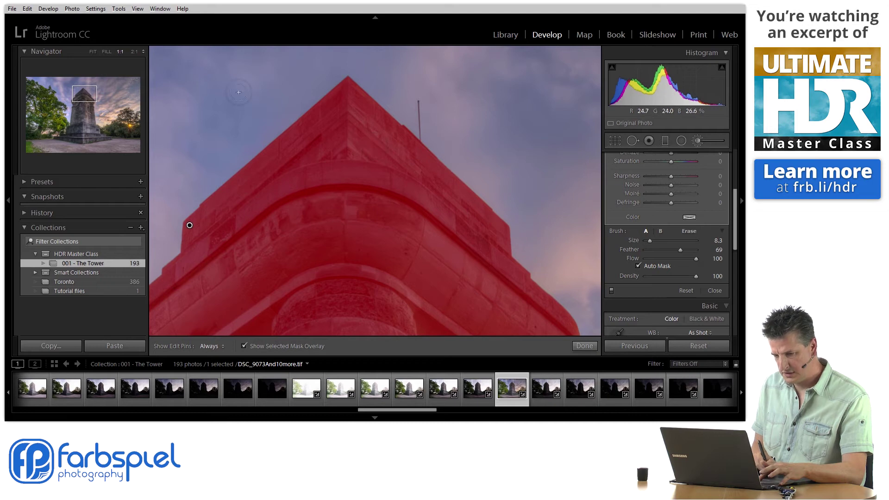
- Fit the whole photo in view and turn off the selected mask overlay
left_click(93, 52)
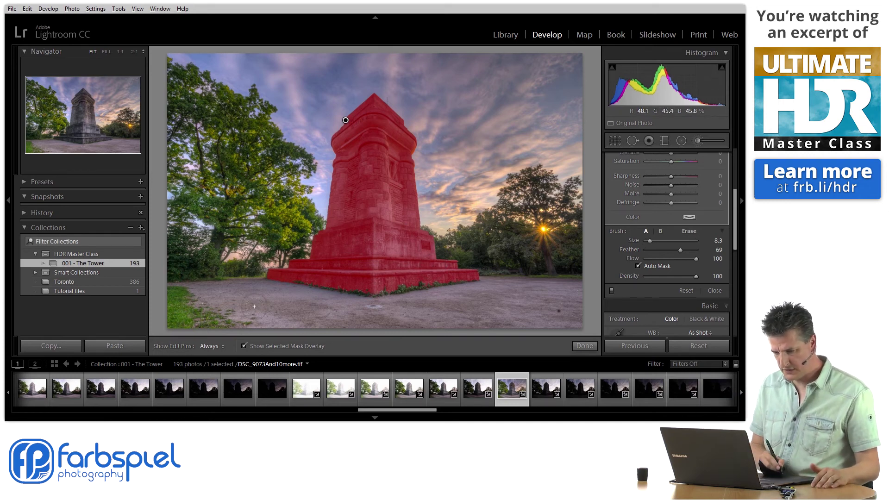
left_click(243, 346)
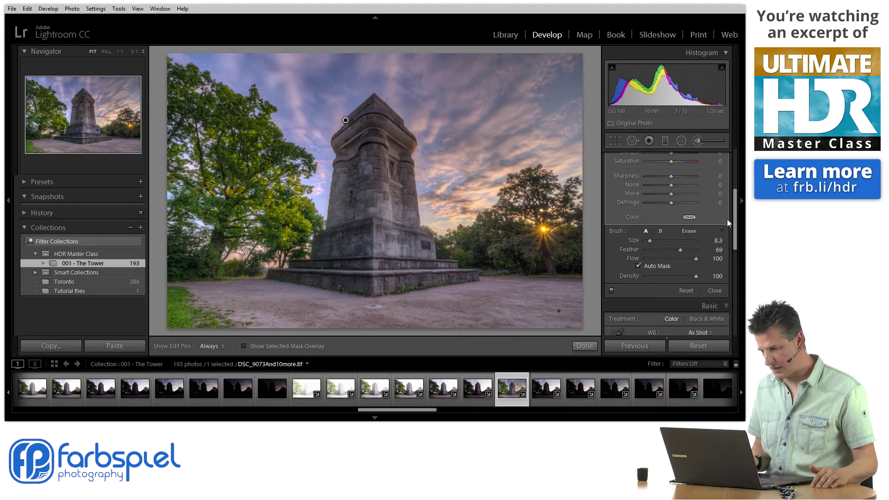
- Set the tower mask's Contrast to 29, Clarity to 35 and Dehaze to 10
left_click_drag(734, 226, 734, 181)
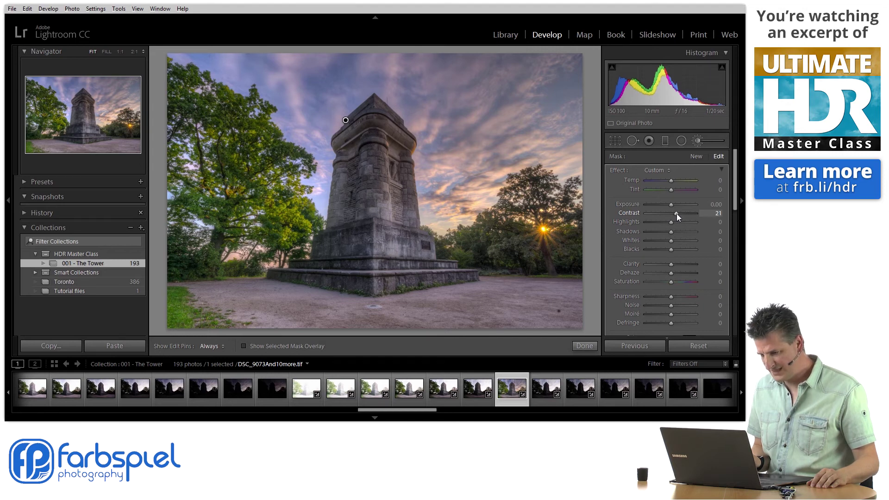
left_click_drag(678, 213, 680, 213)
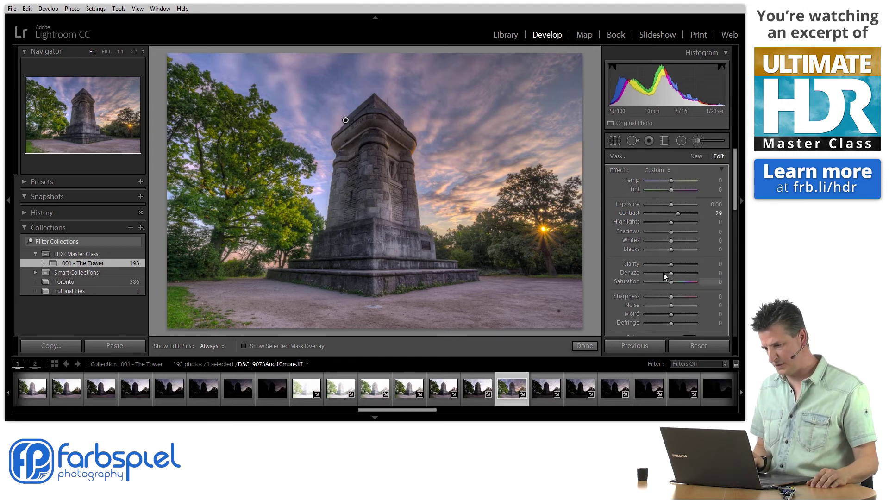
left_click_drag(672, 267, 676, 266)
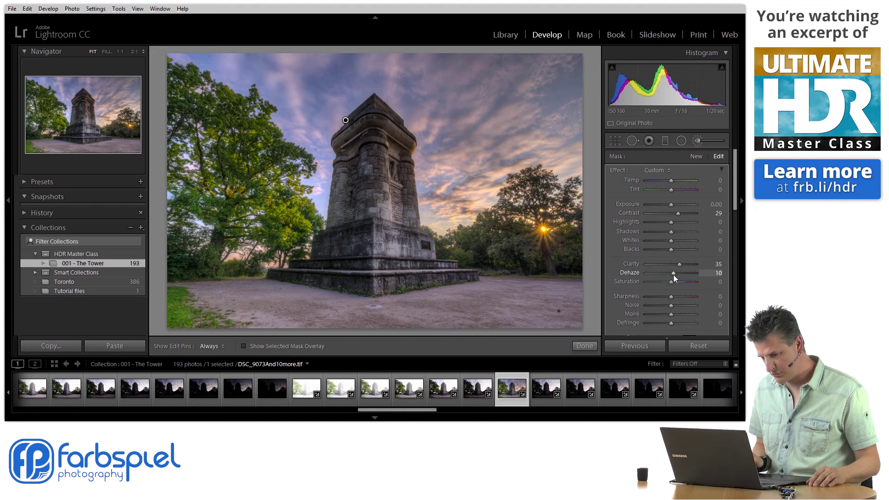
- Brighten the masked tower with Exposure 0.64 and raise its Contrast to 36
left_click_drag(671, 204, 674, 204)
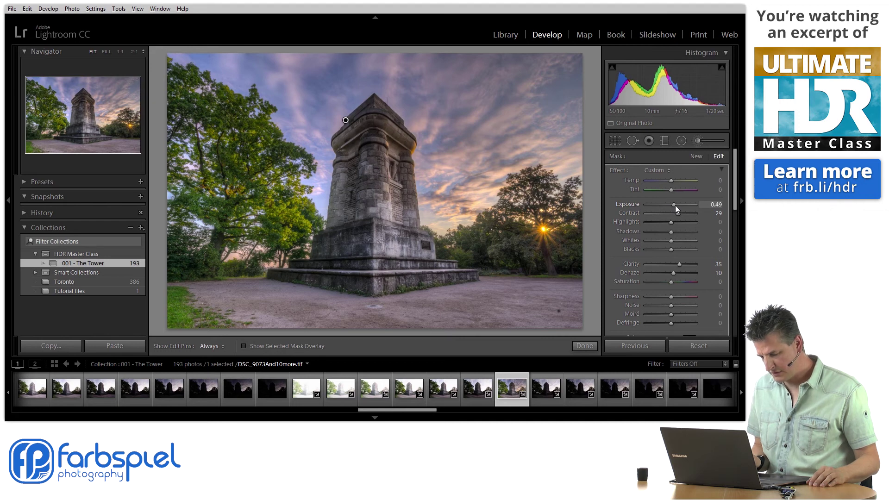
left_click_drag(675, 205, 675, 204)
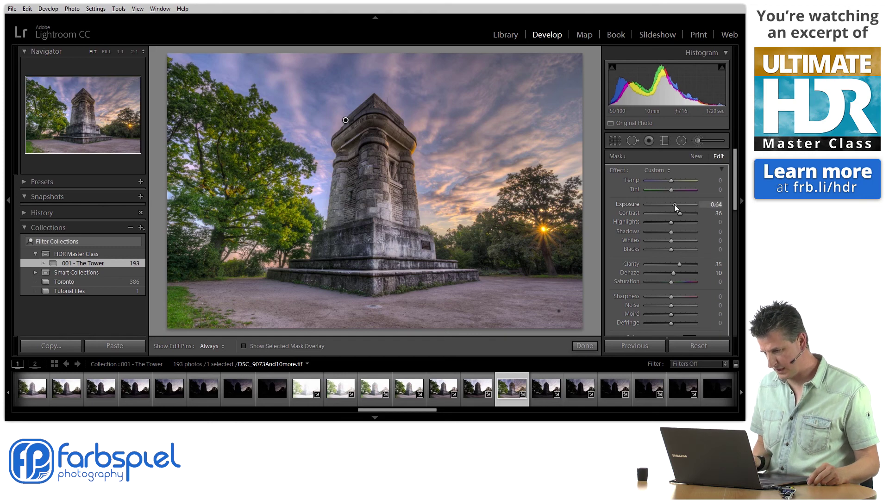
- Warm the masked tower with Temp 16 and increase its Clarity to 44
left_click_drag(672, 180, 675, 181)
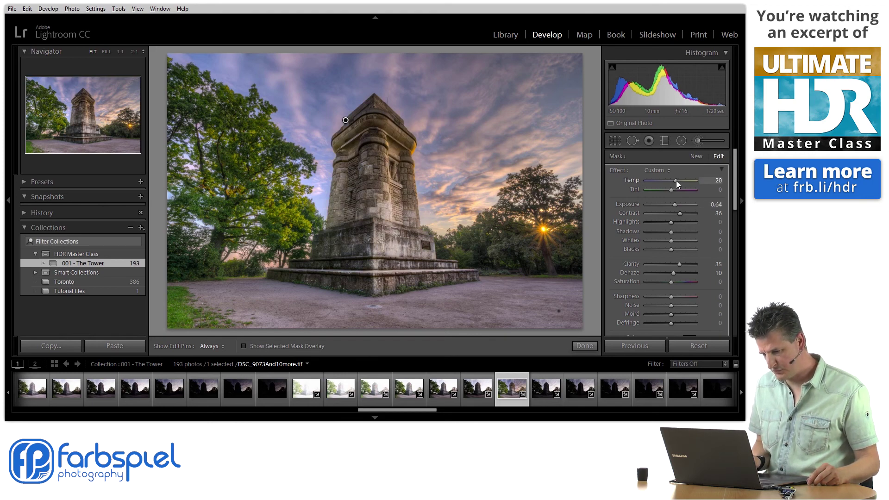
left_click_drag(677, 181, 675, 181)
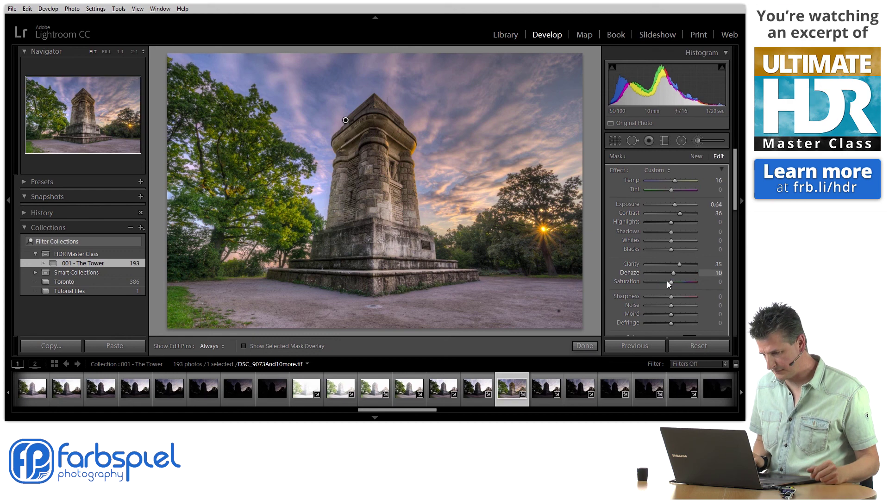
left_click_drag(679, 265, 681, 267)
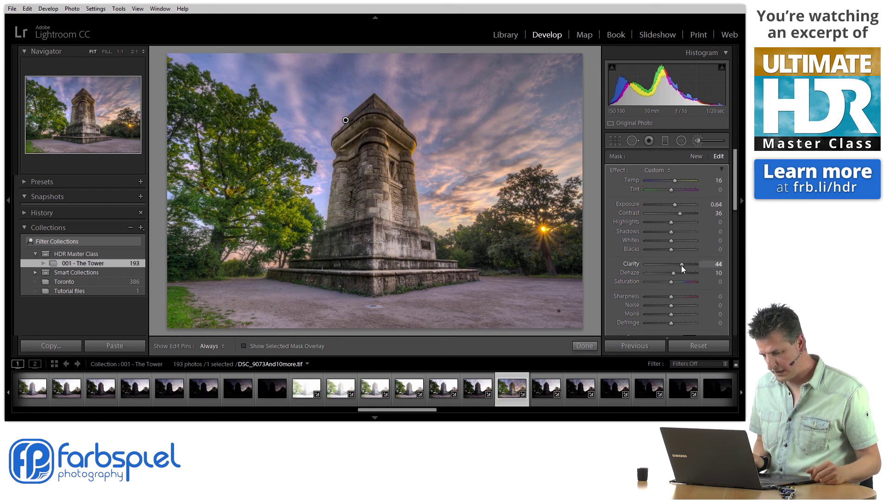